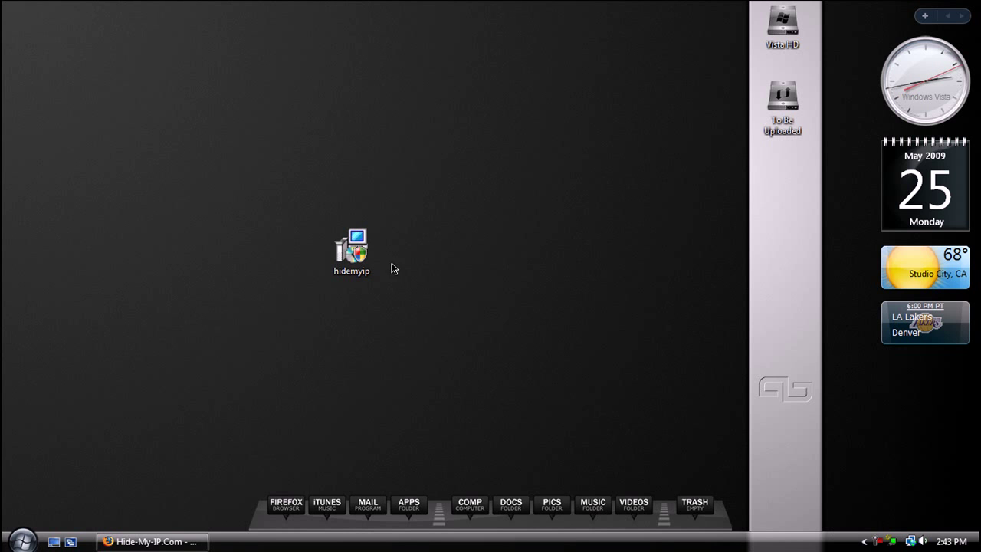
- Select the downloaded hidemyip installer on the Vista desktop
{"action": "left_click", "coordinate": [353, 269]}
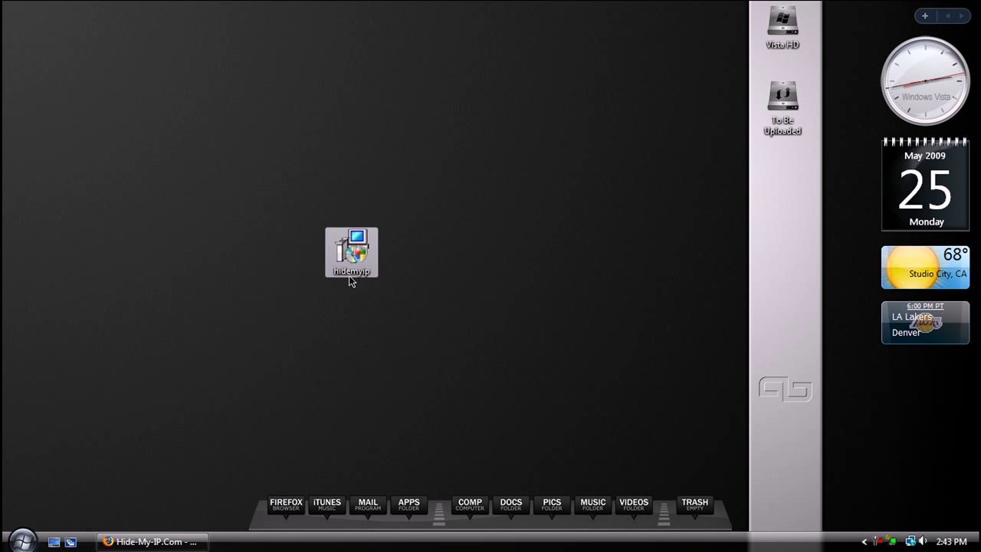
- Save hidemyip.exe to the Desktop, replacing the old copy, then clear and close Downloads
{"action": "key", "text": "alt+Tab"}
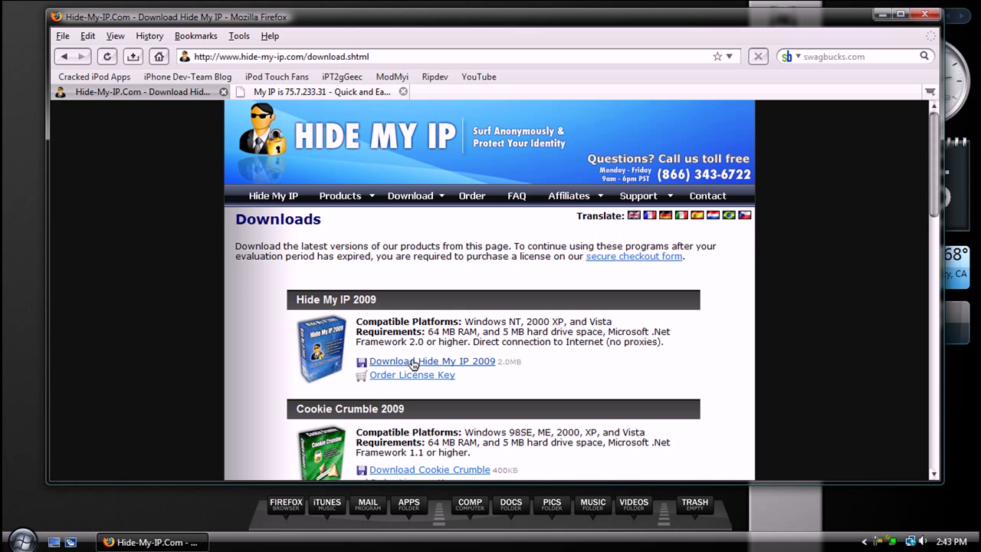
{"action": "left_click", "coordinate": [414, 362]}
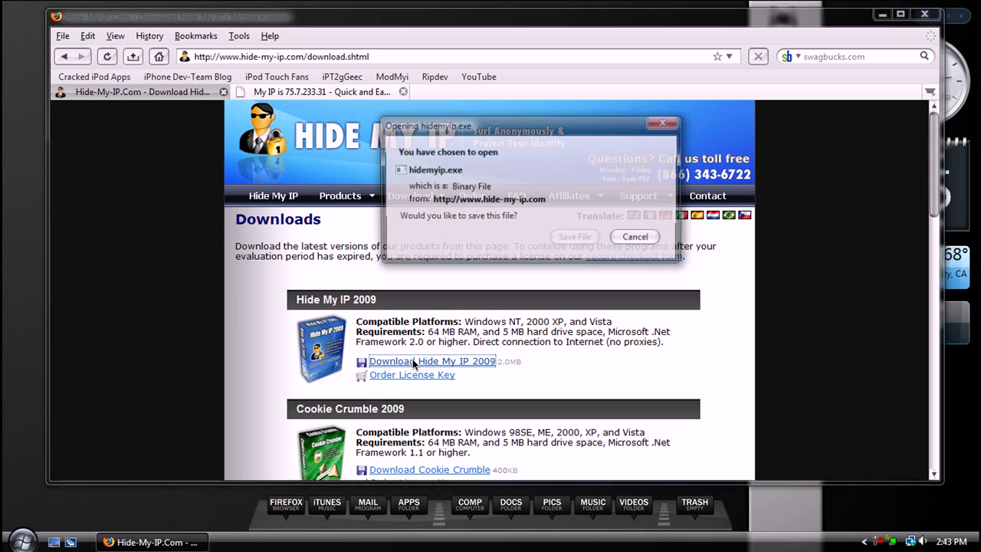
{"action": "left_click", "coordinate": [575, 237]}
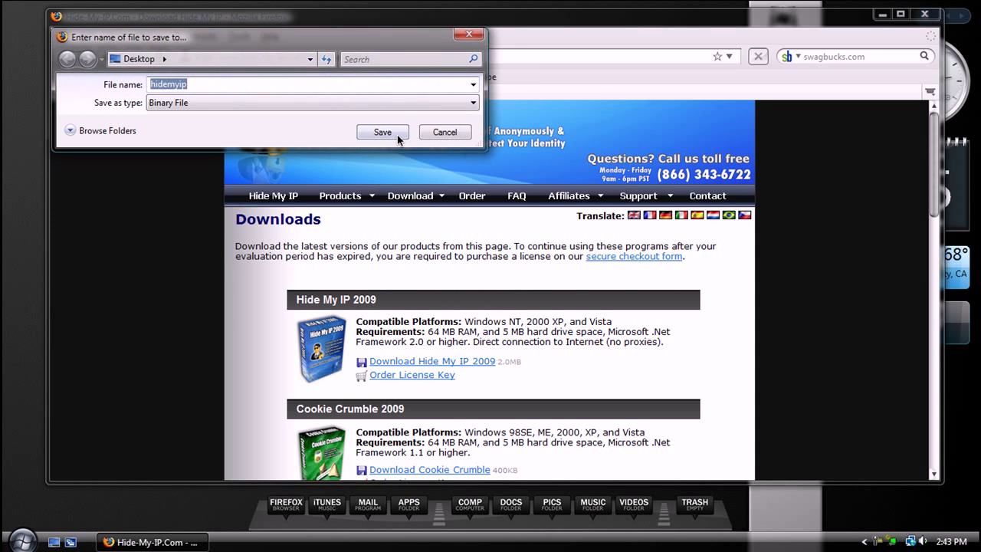
{"action": "left_click", "coordinate": [397, 135]}
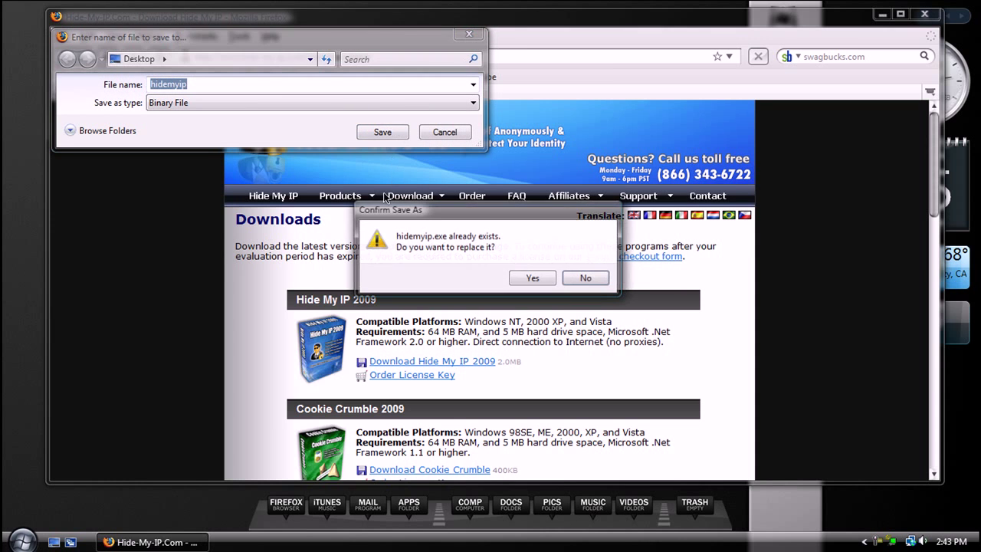
{"action": "left_click", "coordinate": [537, 277]}
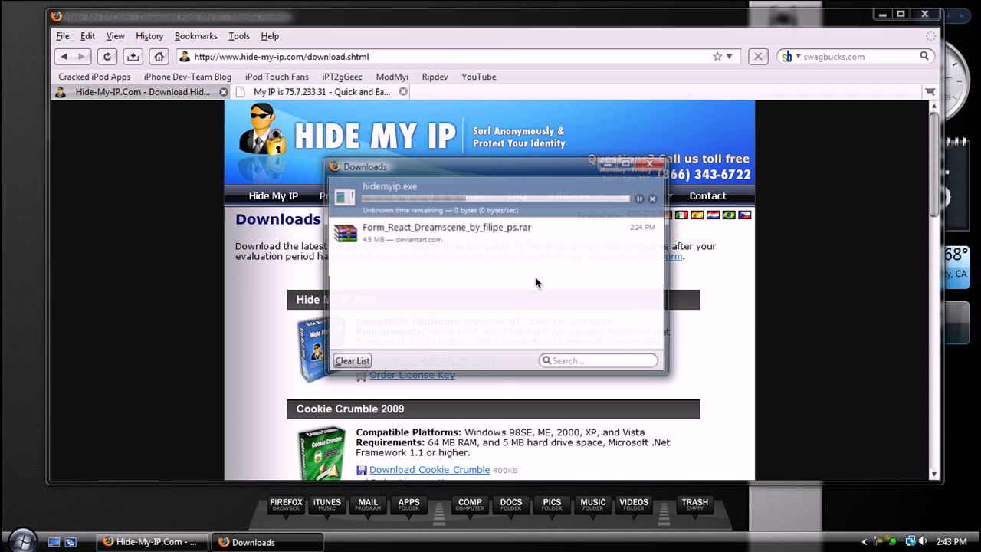
{"action": "left_click", "coordinate": [357, 363]}
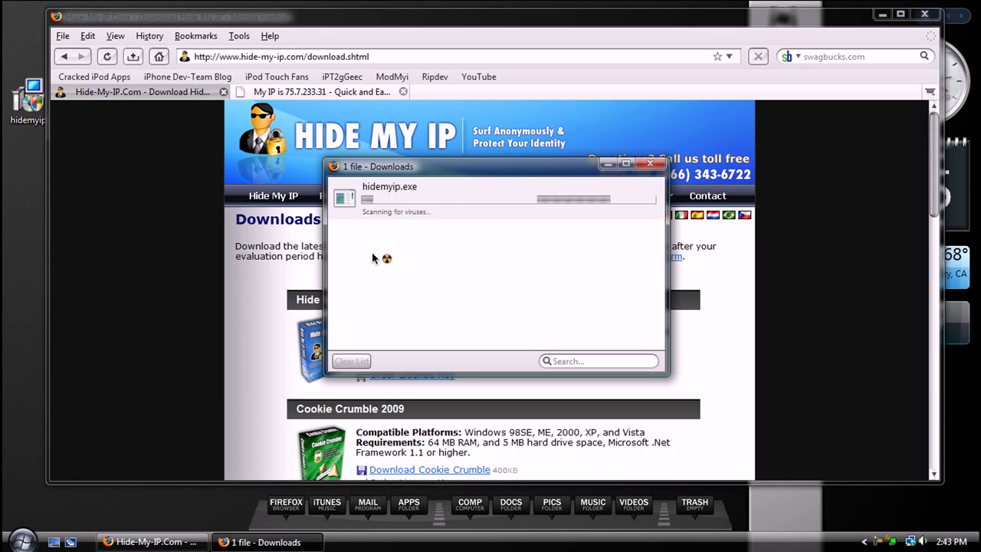
{"action": "left_click", "coordinate": [651, 165]}
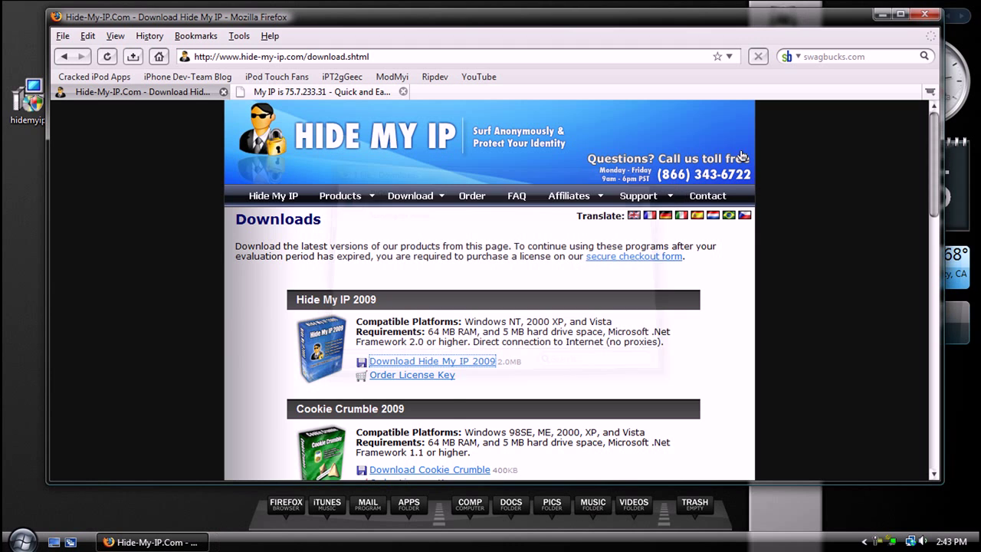
- Launch the hidemyip installer after quitting Firefox with Save and Quit
{"action": "left_click", "coordinate": [915, 16]}
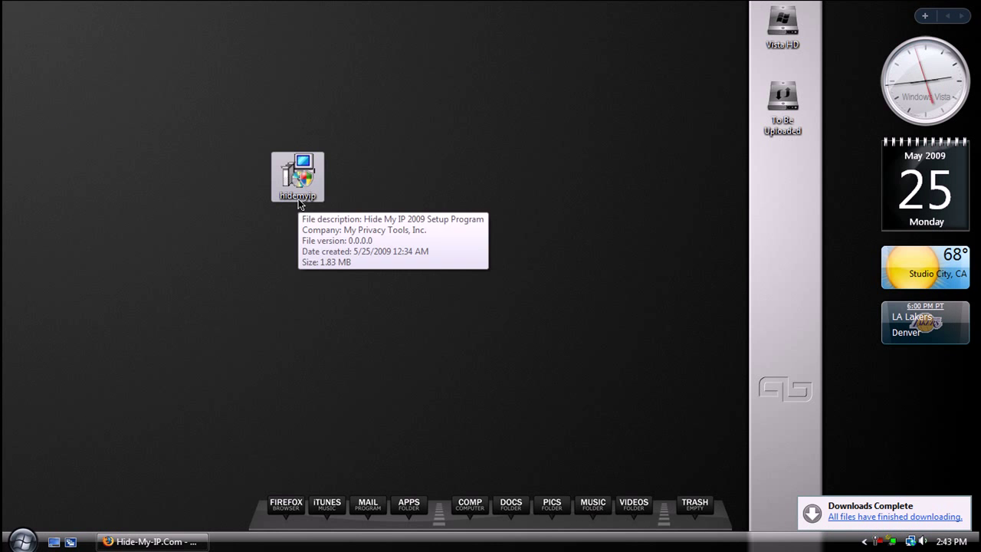
{"action": "double_click", "coordinate": [299, 198]}
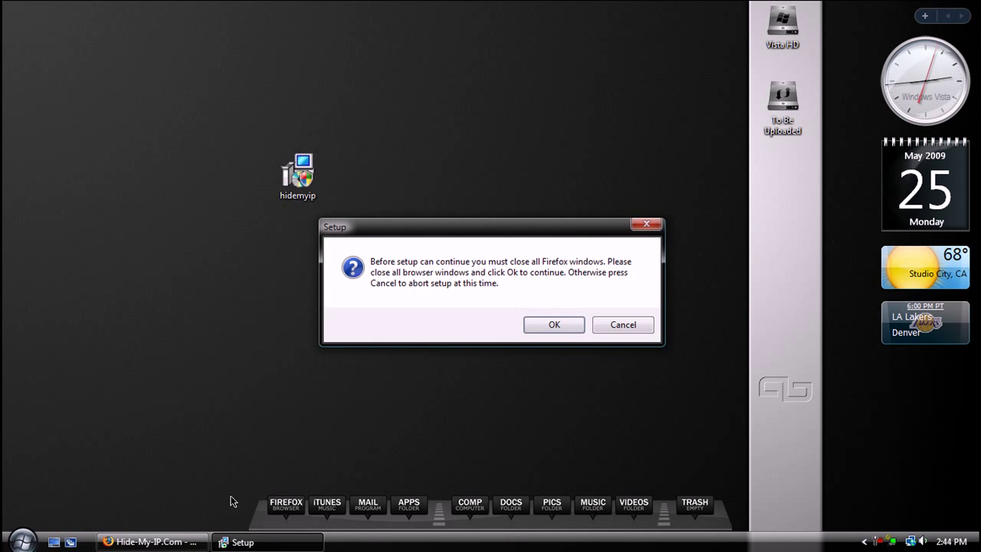
{"action": "left_click", "coordinate": [193, 535]}
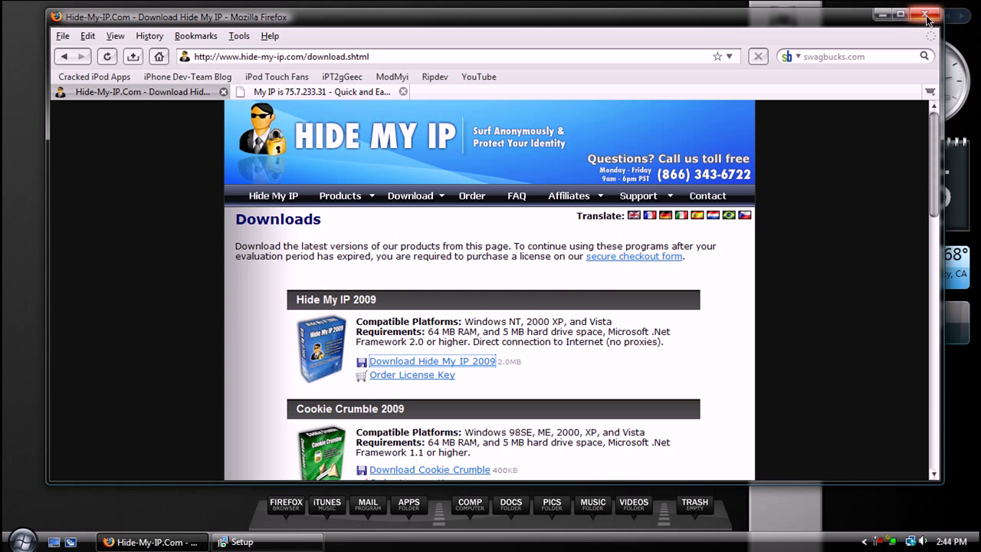
{"action": "left_click", "coordinate": [927, 15]}
{"action": "left_click", "coordinate": [460, 289]}
{"action": "left_click", "coordinate": [554, 324]}
- Accept the license and install Hide My IP 2009 with default location and tasks
{"action": "left_click", "coordinate": [570, 381]}
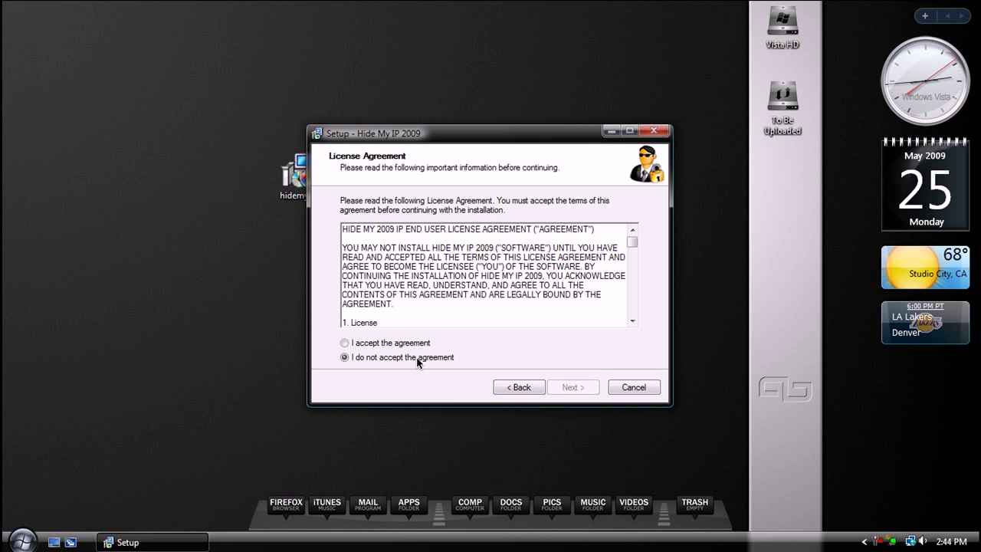
{"action": "left_click", "coordinate": [420, 344]}
{"action": "left_click", "coordinate": [570, 387]}
{"action": "left_click", "coordinate": [569, 386]}
{"action": "left_click", "coordinate": [569, 386]}
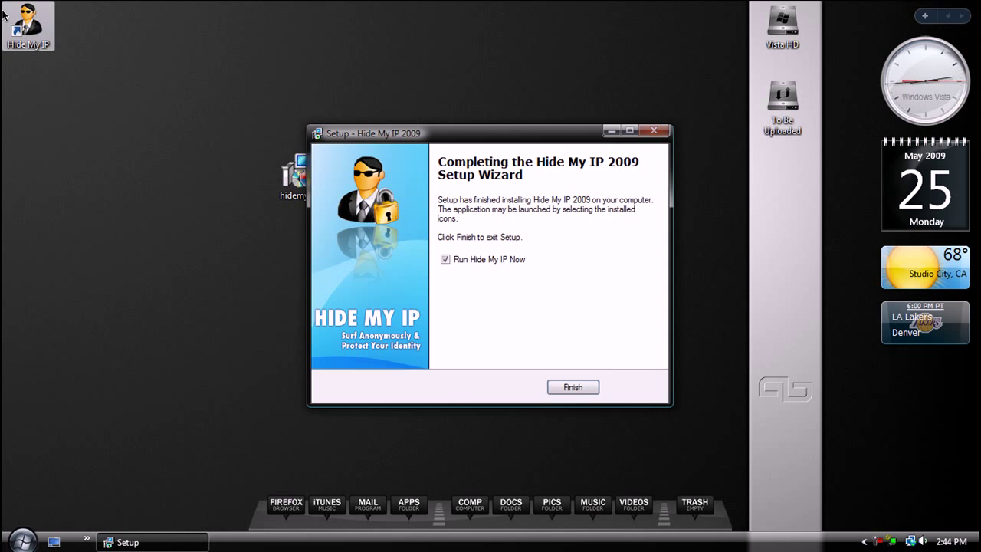
- Finish setup, place the Hide My IP shortcut beside hidemyip, and launch it on Continue Trial
{"action": "left_click", "coordinate": [573, 387]}
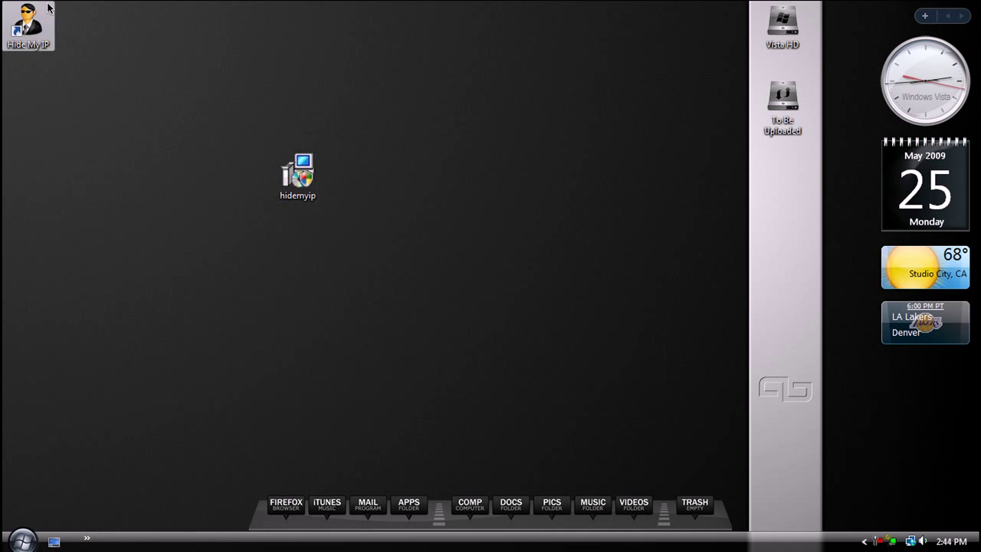
{"action": "left_click_drag", "start_coordinate": [49, 8], "coordinate": [252, 143]}
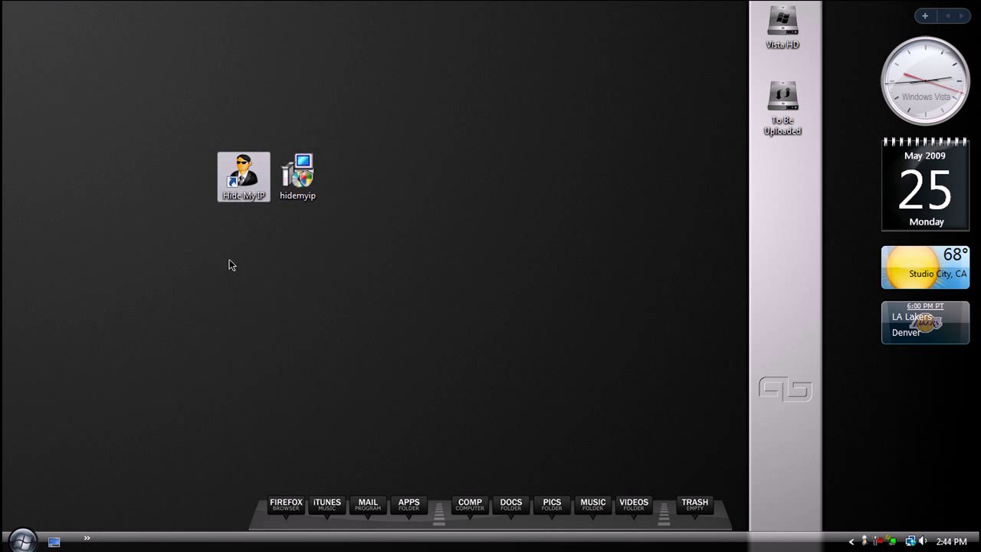
{"action": "double_click", "coordinate": [245, 179]}
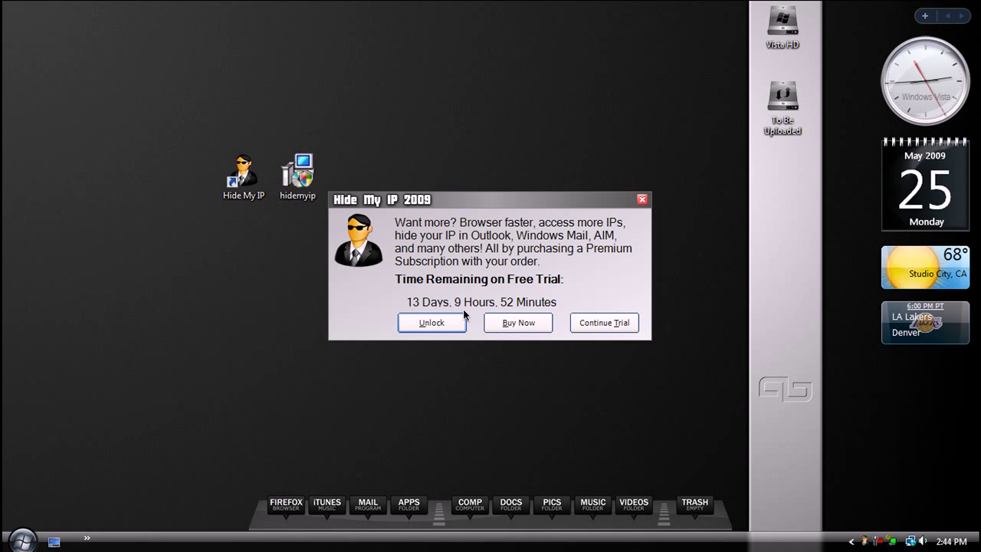
{"action": "left_click", "coordinate": [601, 325]}
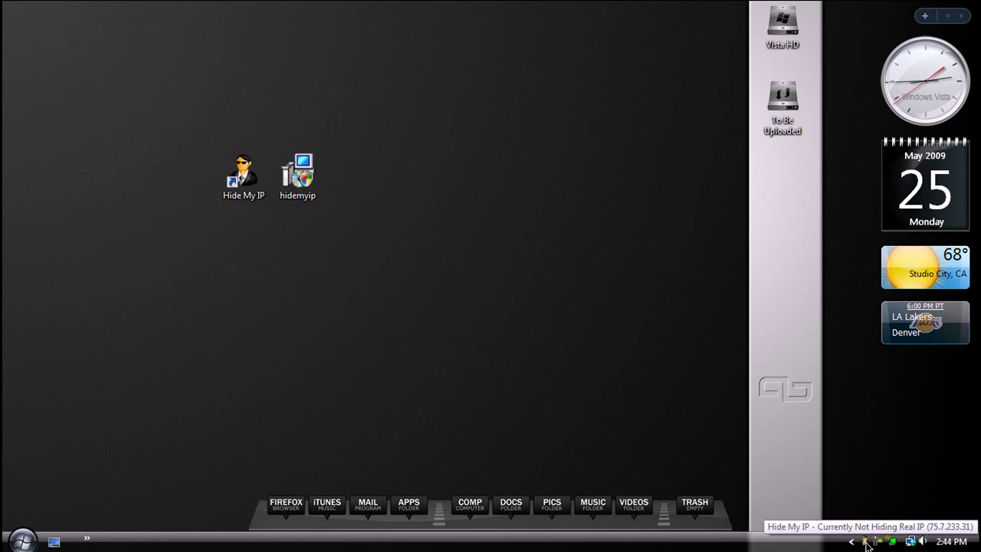
- Open the Hide My IP main window from the tray and start hiding the real IP
{"action": "double_click", "coordinate": [865, 544]}
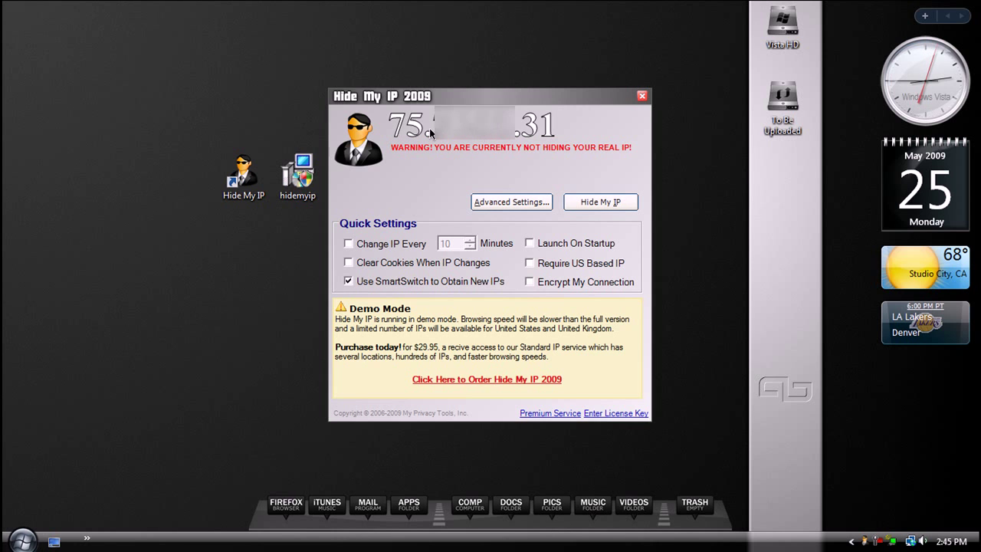
{"action": "left_click", "coordinate": [615, 202]}
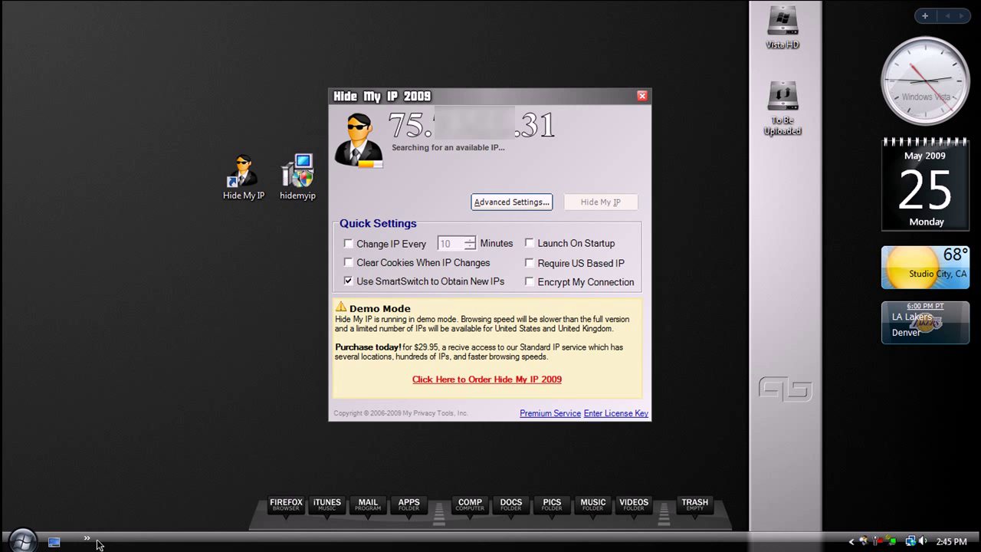
- Show cmyip.com in Firefox next to the Hide My IP window reporting 174.34.141.37
{"action": "left_click", "coordinate": [301, 504]}
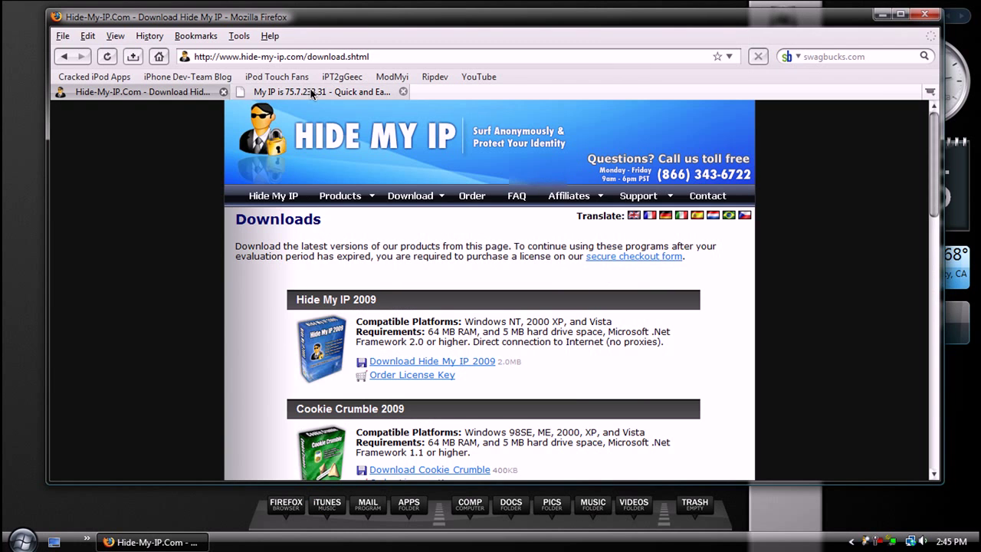
{"action": "left_click", "coordinate": [311, 92]}
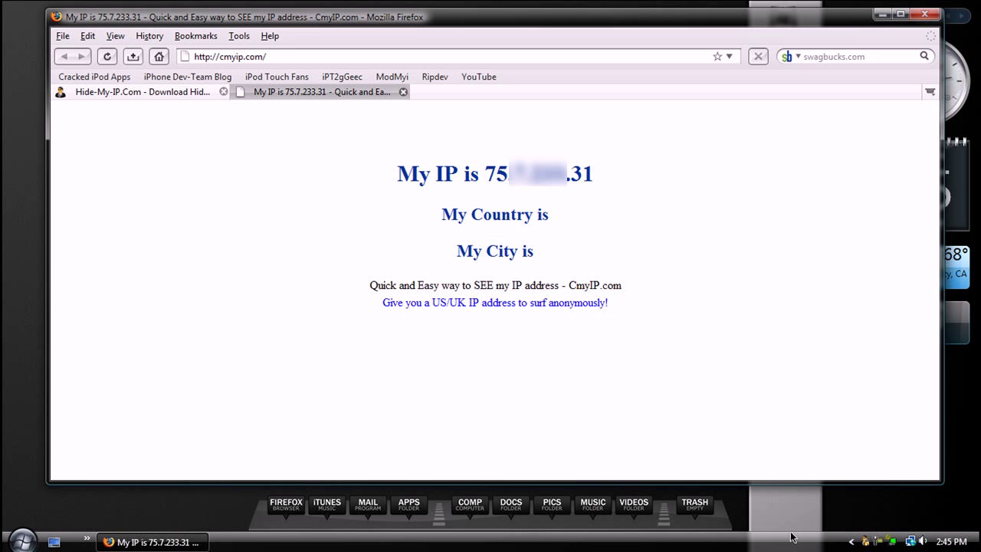
{"action": "double_click", "coordinate": [867, 542]}
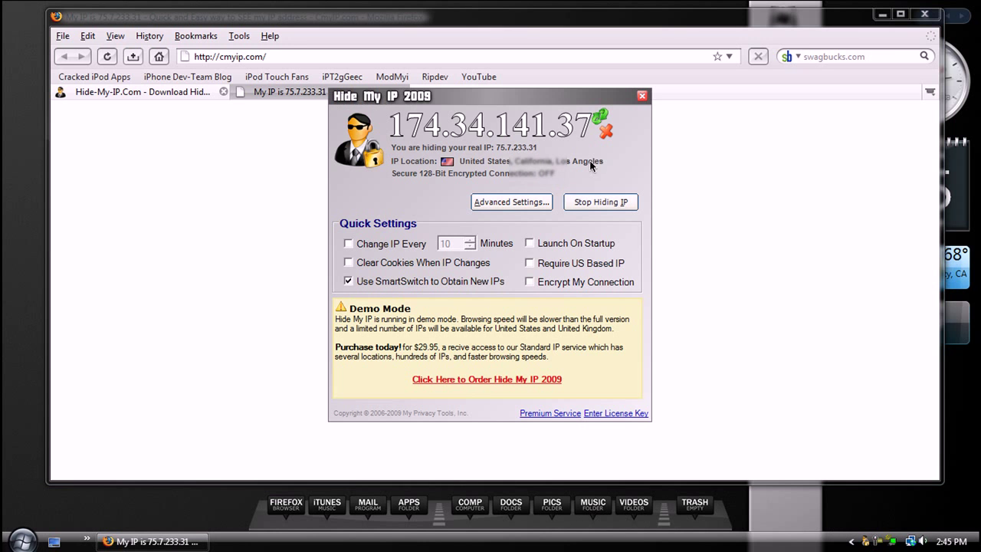
{"action": "left_click_drag", "start_coordinate": [522, 108], "coordinate": [796, 150]}
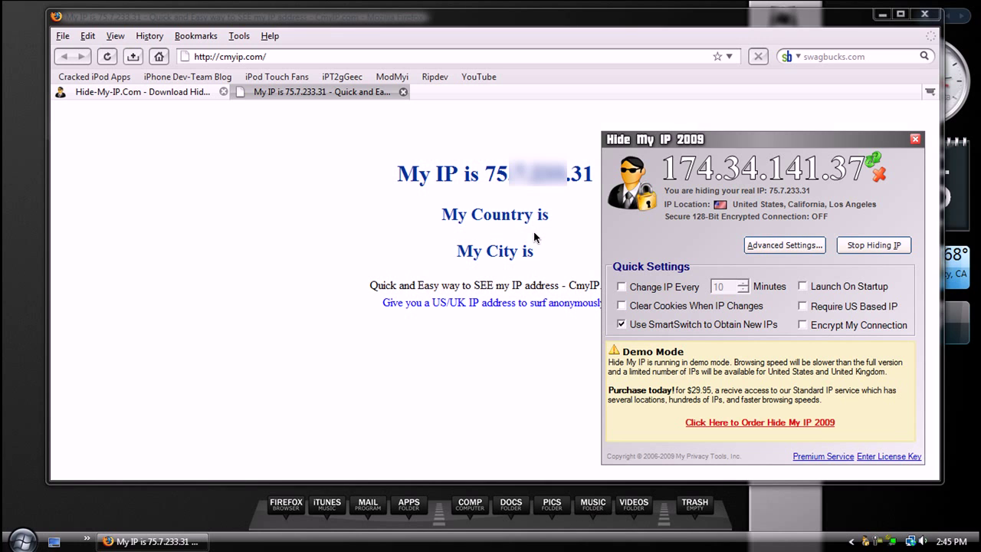
- Reload cmyip.com to confirm 174.34.141.37 and reopen Hide My IP to compare
{"action": "left_click", "coordinate": [108, 60]}
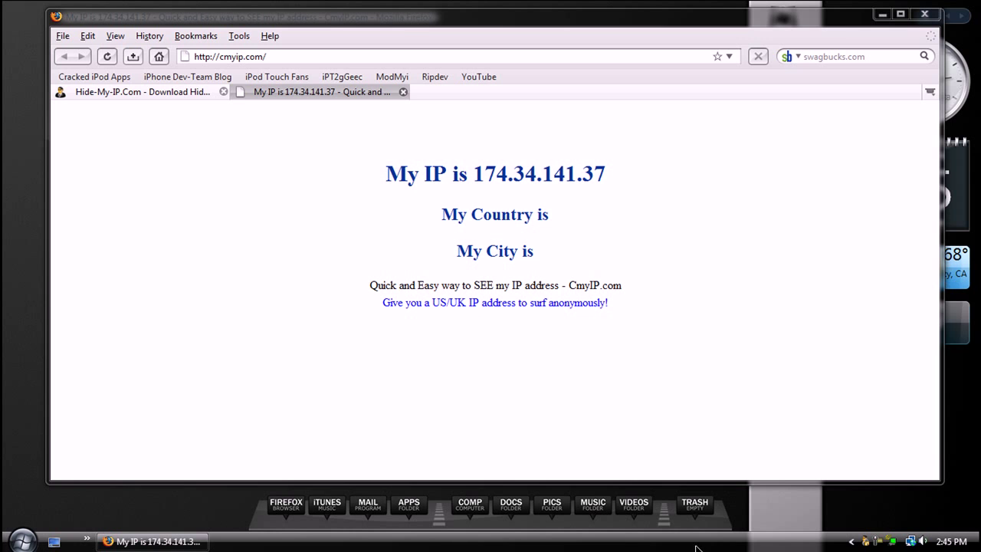
{"action": "left_click", "coordinate": [878, 542]}
{"action": "double_click", "coordinate": [866, 542]}
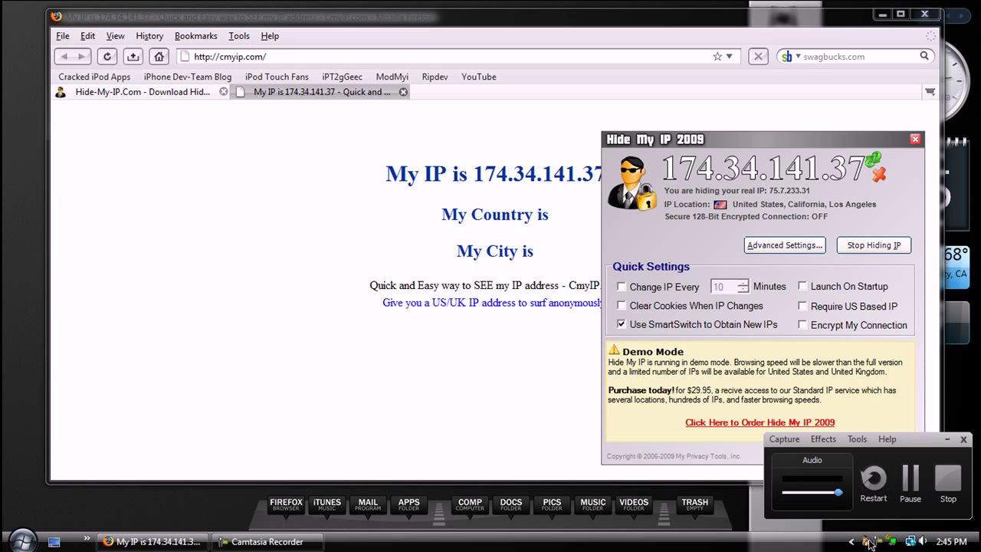